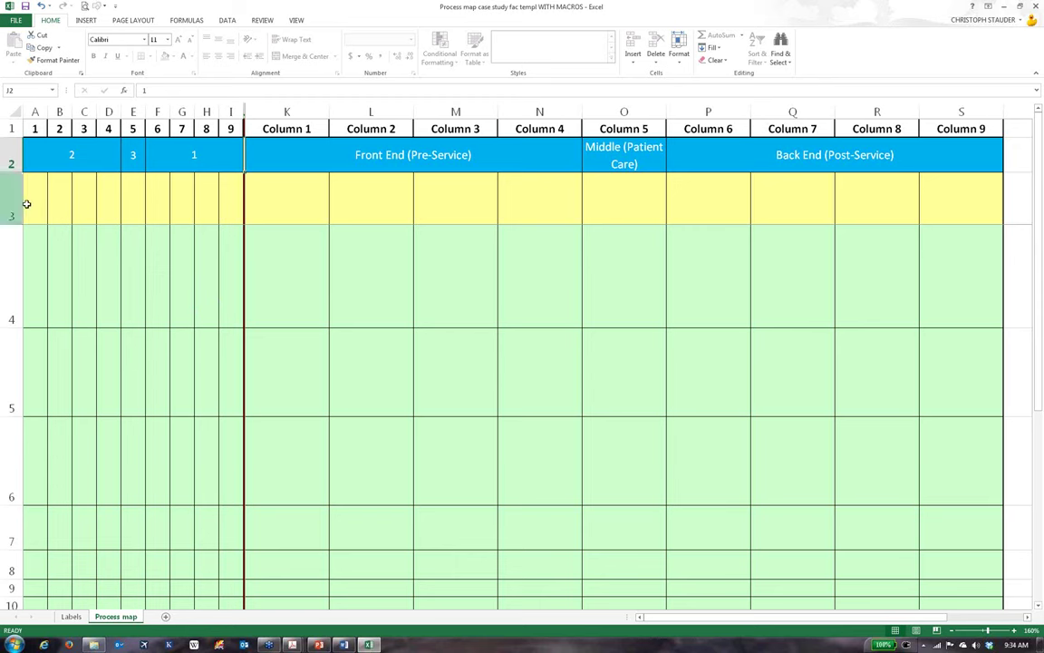
# Enter the numbers 1 through 9 across cells A3 to I3 of the Process map sheet
pyautogui.click(29, 204)
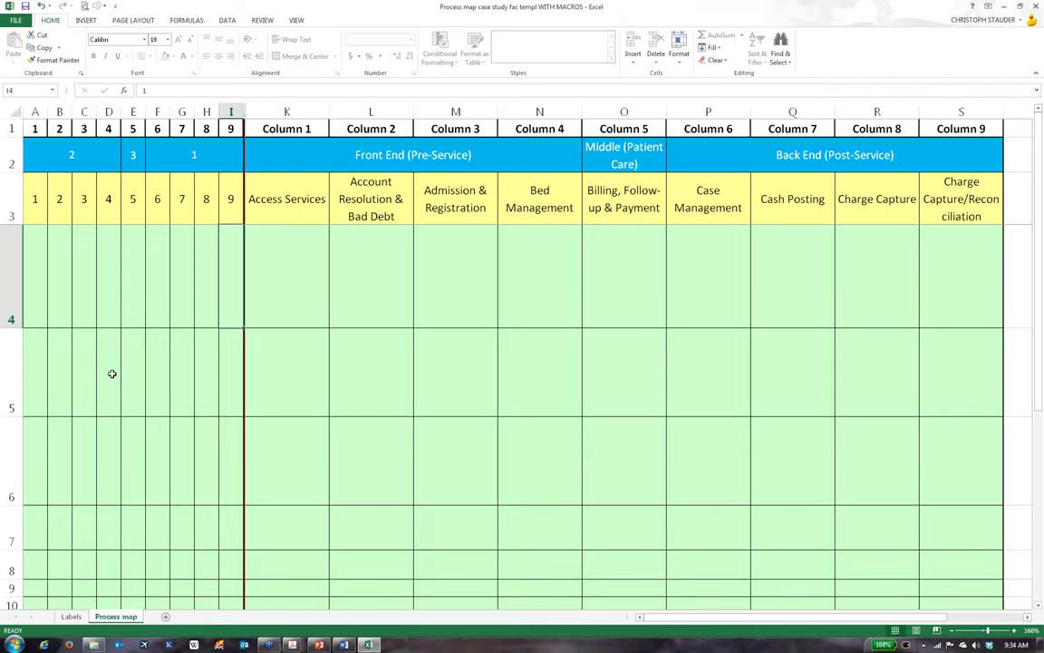
# View the Revenue Cycle "Pipeline" slide in PowerPoint, and return to the Excel workbook
pyautogui.click(318, 646)
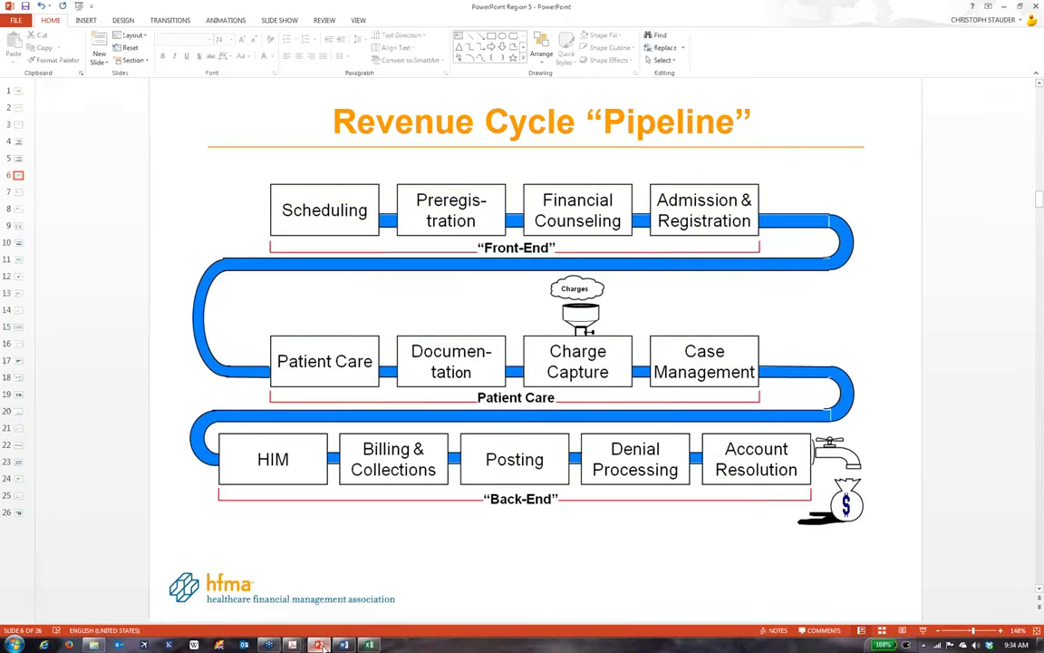
pyautogui.click(369, 645)
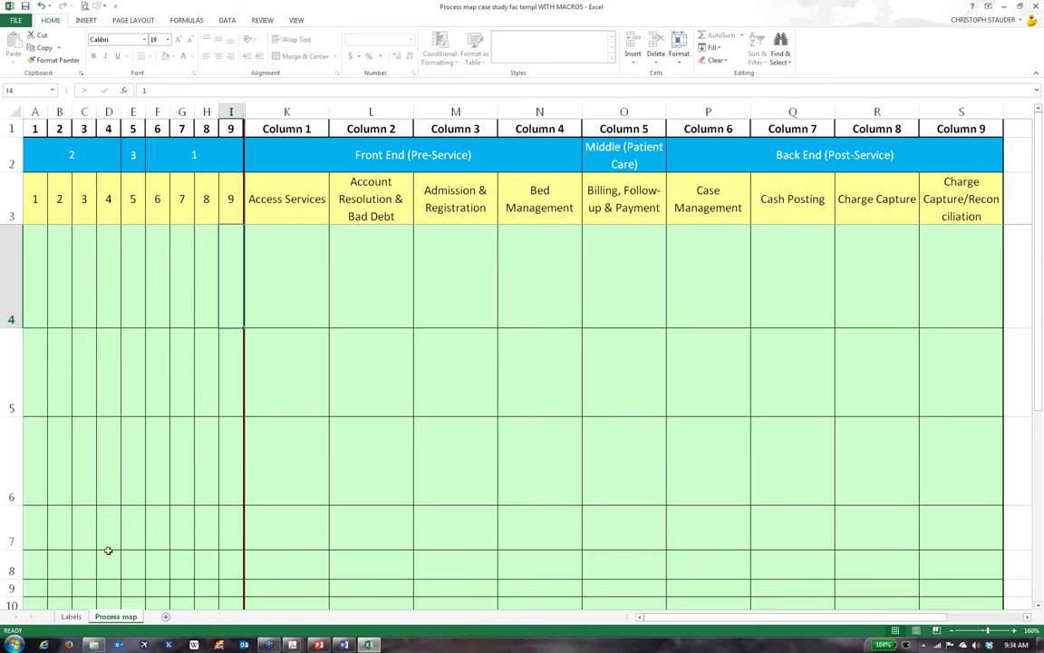
# Examine the numbered function and process lists on the Labels sheet and compare them with the yellow row on the Process map sheet
pyautogui.click(72, 617)
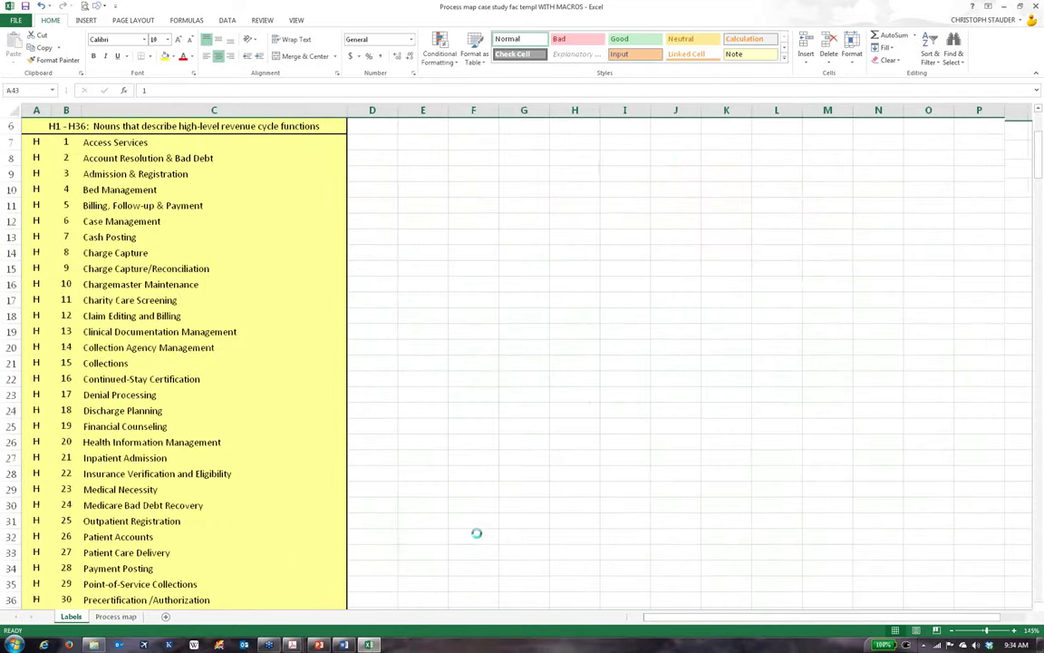
pyautogui.click(477, 533)
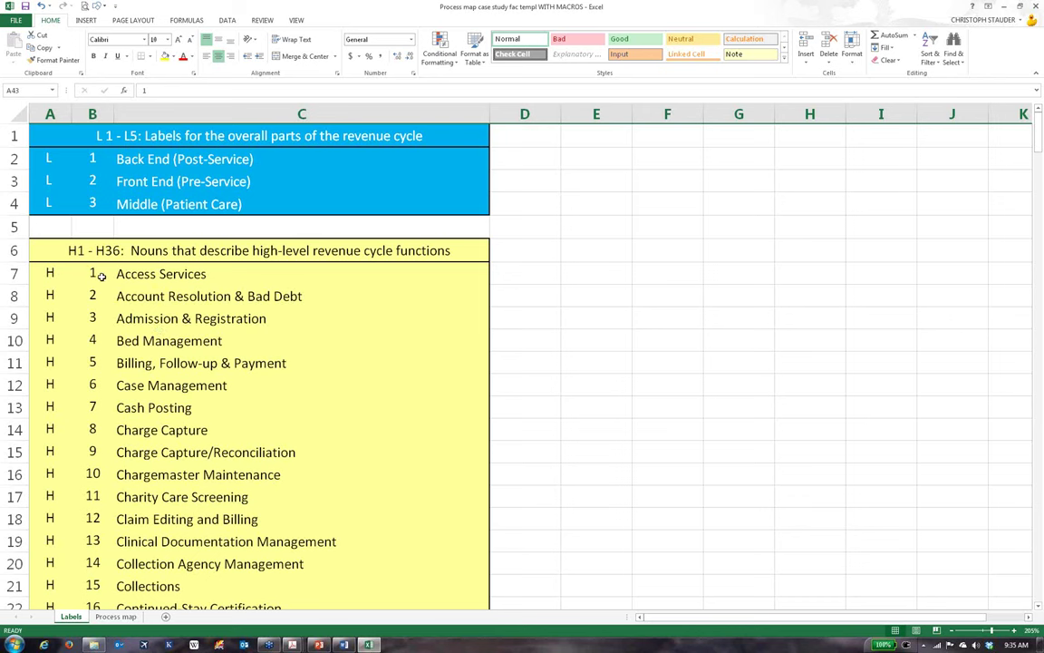
pyautogui.moveTo(89, 277); pyautogui.dragTo(86, 453)
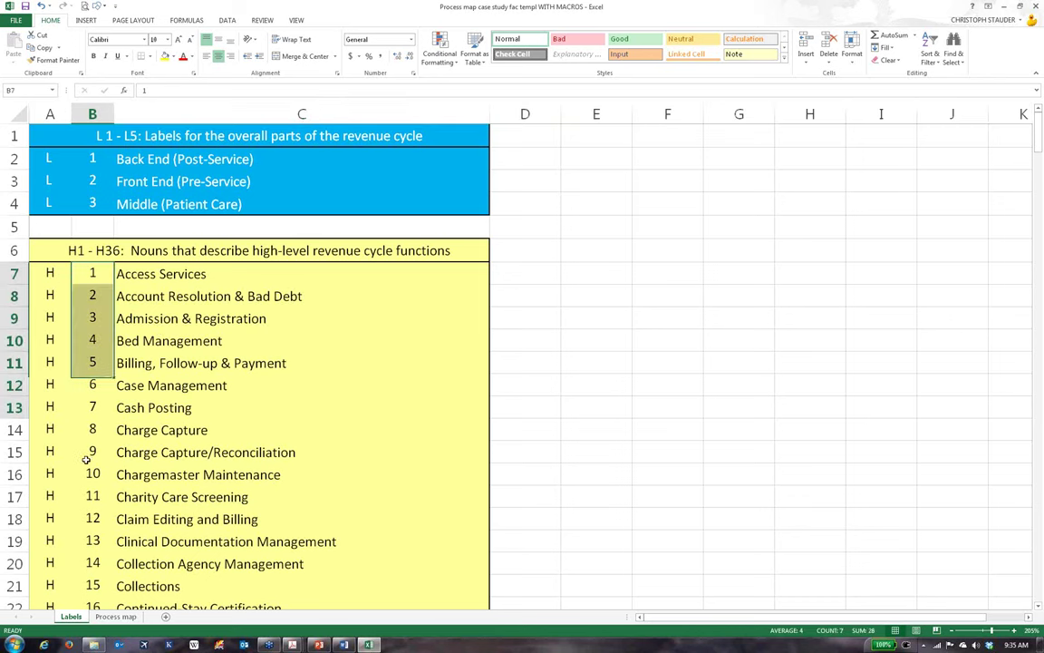
pyautogui.click(136, 618)
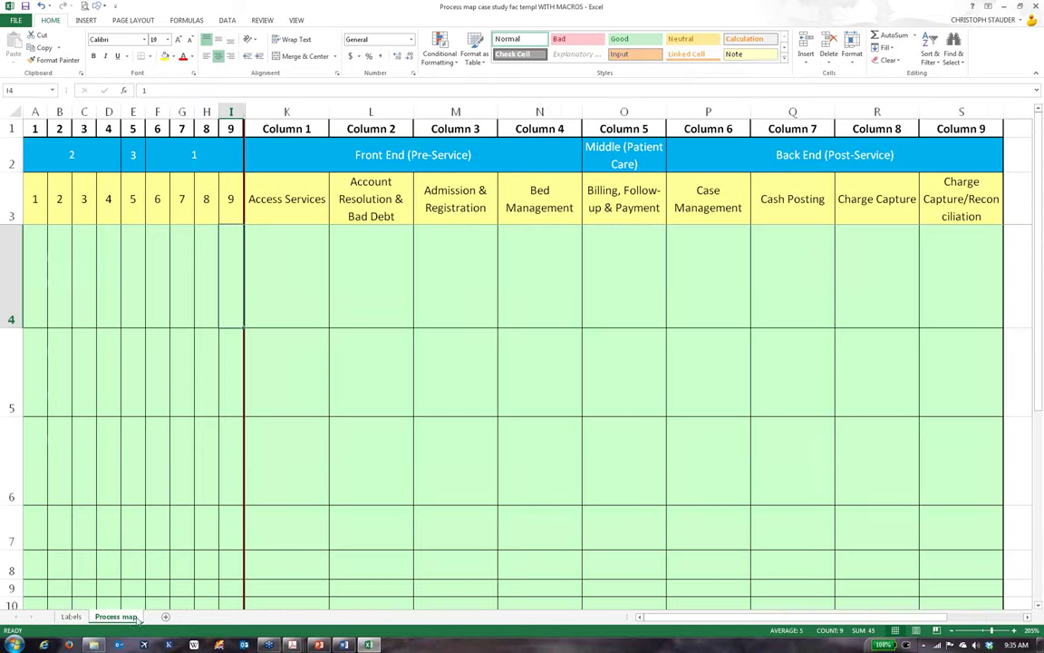
pyautogui.click(71, 617)
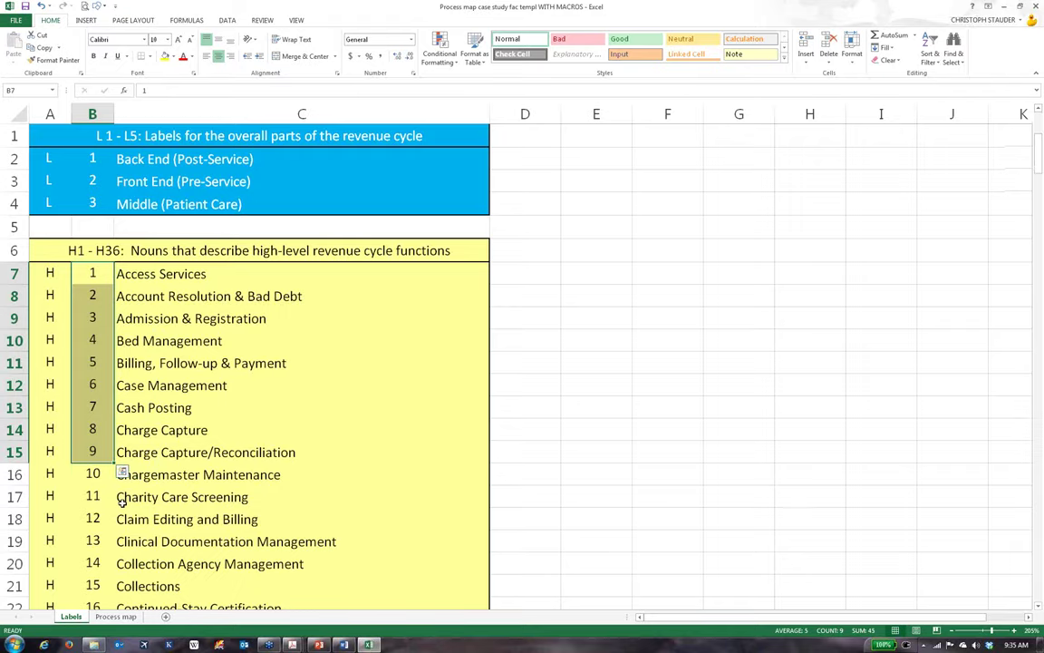
pyautogui.scroll(-3, 122, 502)
pyautogui.scroll(-5, 122, 504)
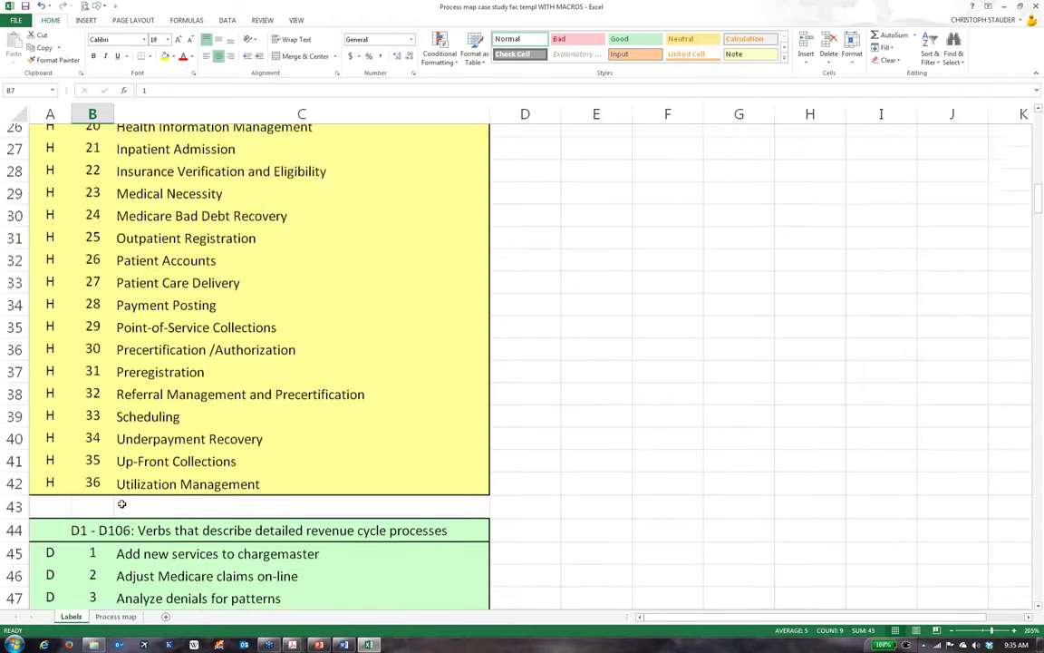
pyautogui.scroll(-2, 122, 504)
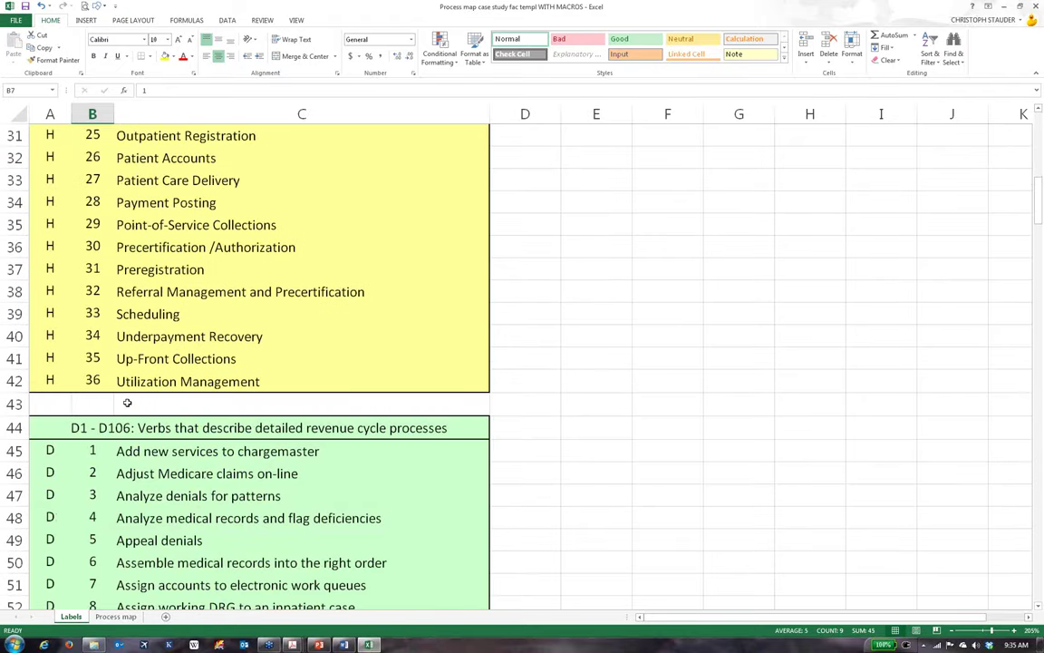
pyautogui.scroll(2, 127, 403)
pyautogui.hotkey('ctrl', 'pagedown')
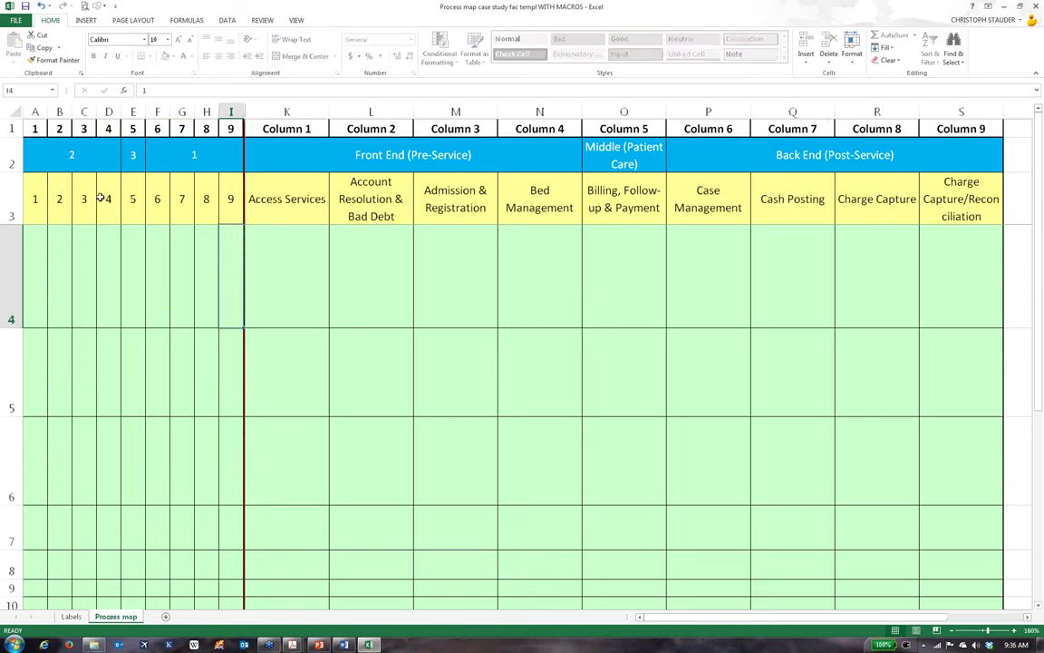
# Look up the number for Scheduling on the Labels sheet and enter 33 in cell A3 of the Process map
pyautogui.click(80, 617)
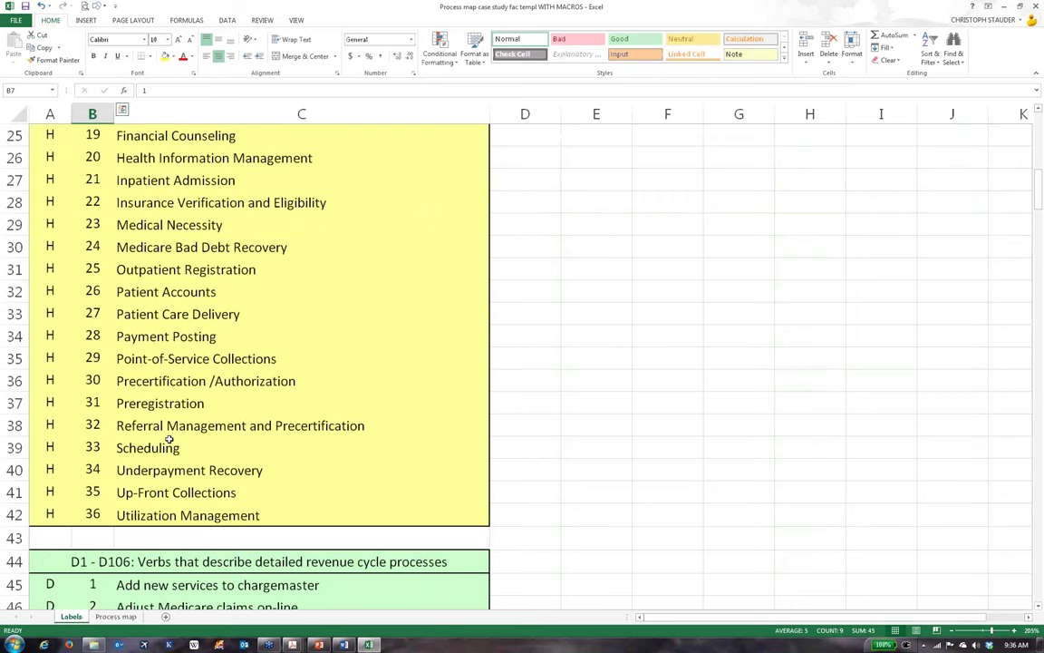
pyautogui.scroll(2, 168, 439)
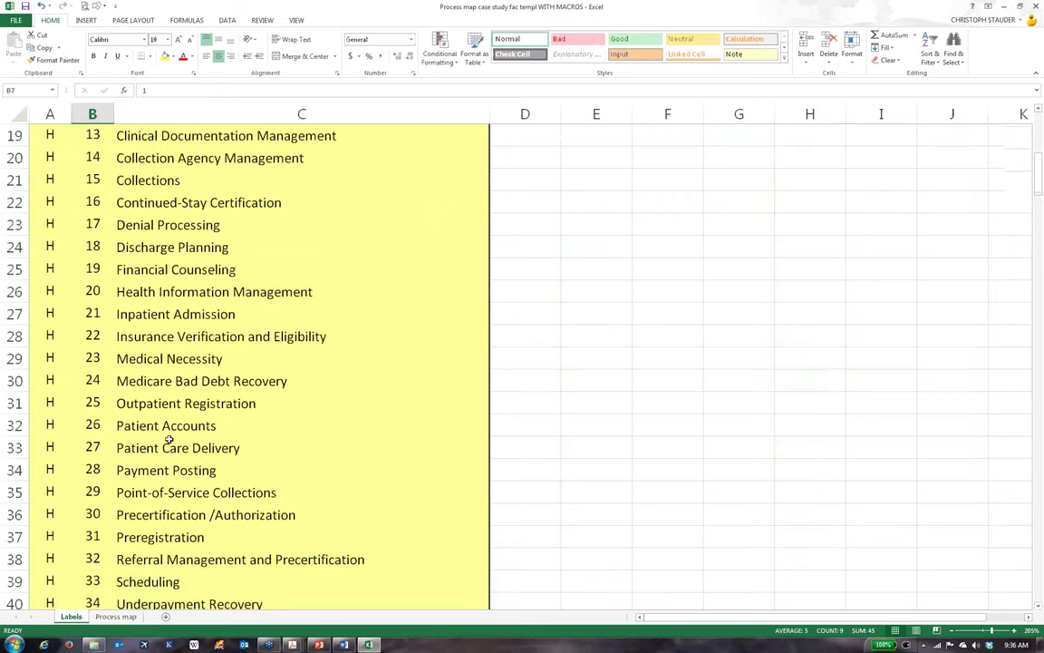
pyautogui.scroll(1, 169, 440)
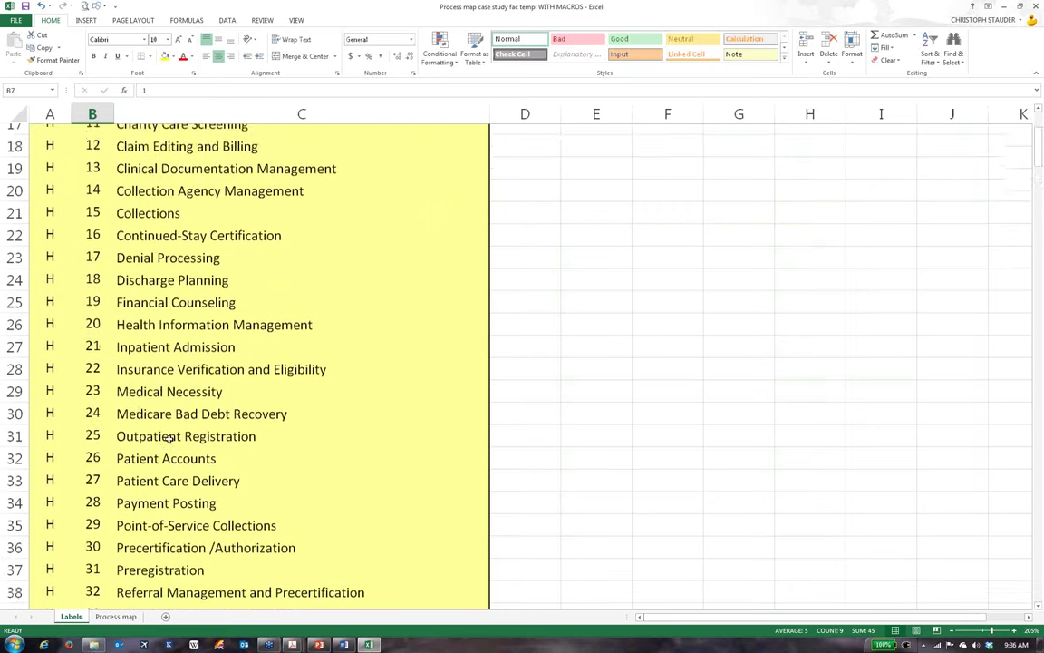
pyautogui.scroll(-1, 155, 441)
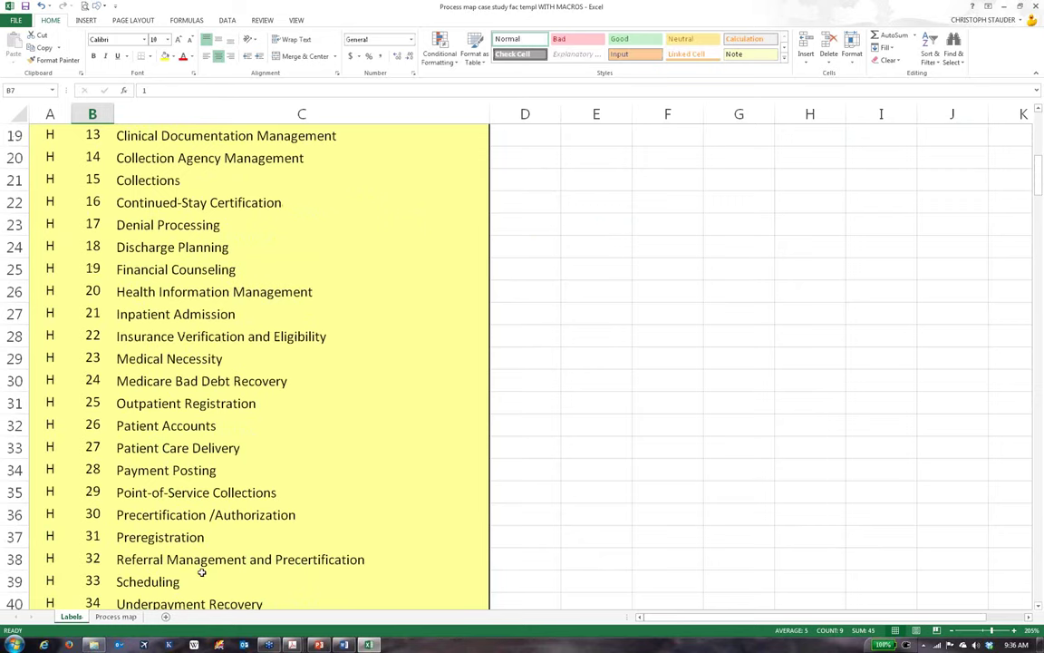
pyautogui.scroll(-1, 202, 573)
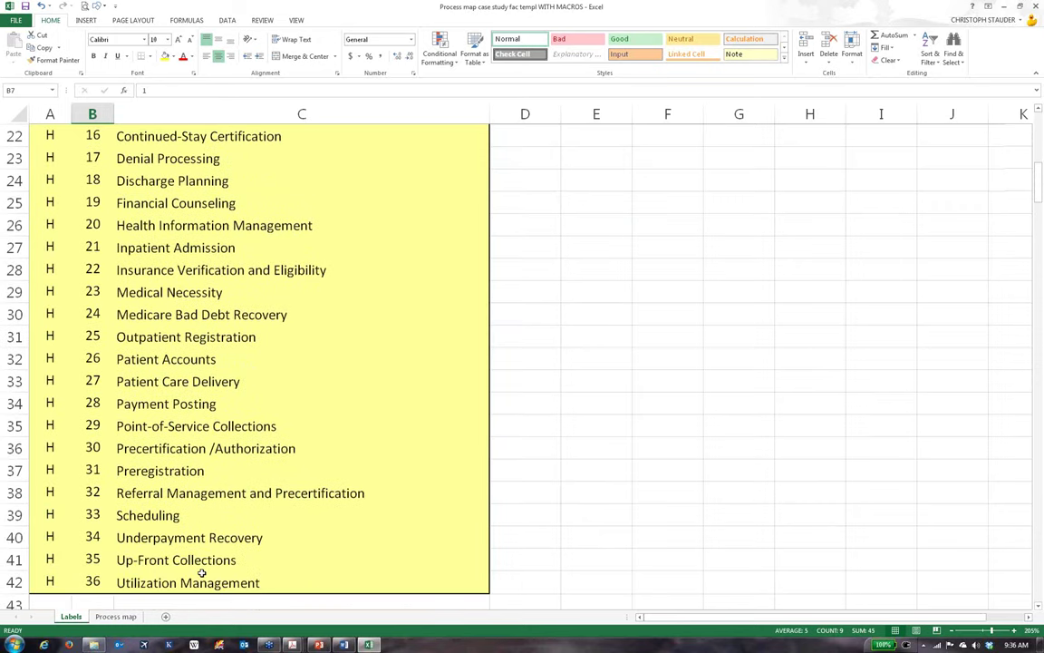
pyautogui.hotkey('ctrl', 'pagedown')
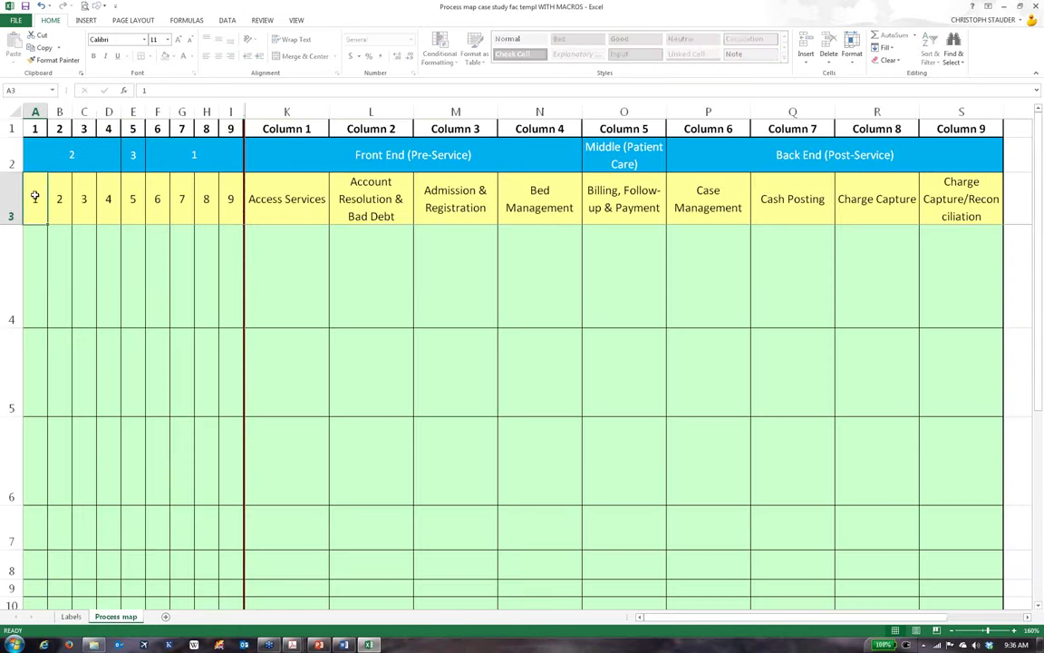
pyautogui.write('33')
pyautogui.press('Return')
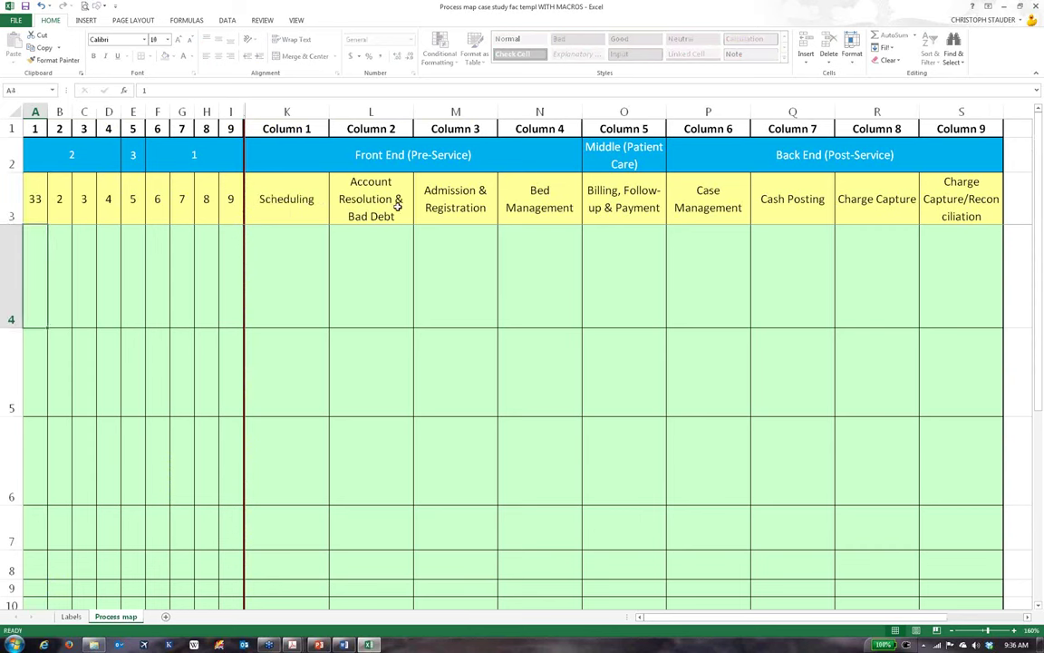
# Clear the numbers in cells B3 through I3 of the Process map
pyautogui.click(59, 193)
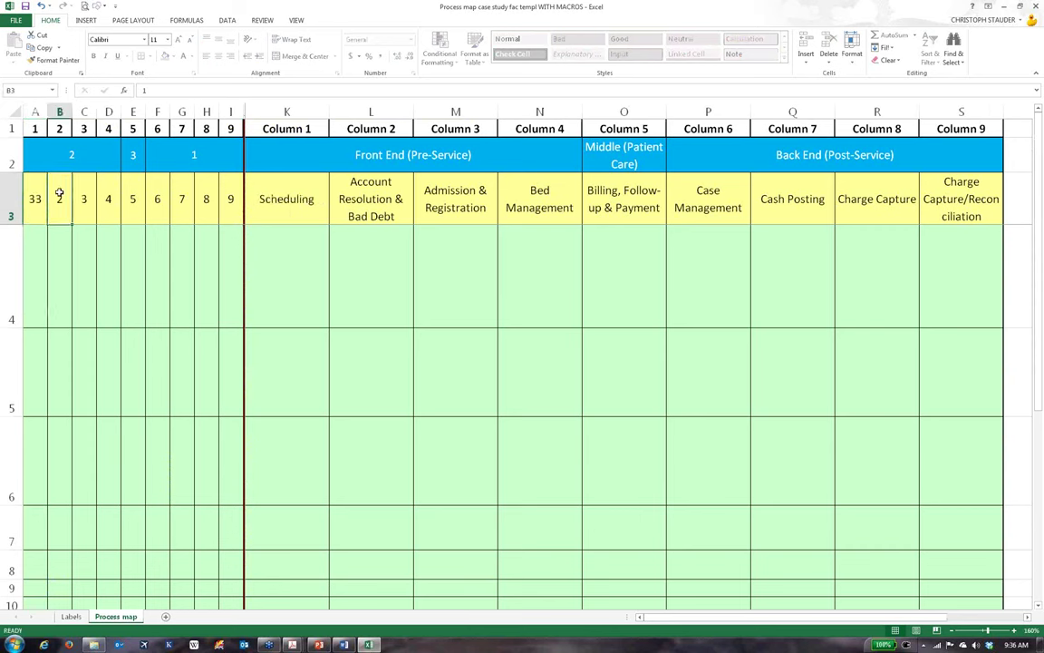
pyautogui.press('Delete')
pyautogui.press('Right')
pyautogui.press('Delete')
pyautogui.press('Right')
pyautogui.press('Delete')
pyautogui.press('Right')
pyautogui.press('Delete')
pyautogui.press('Right')
pyautogui.press('Delete')
pyautogui.press('Right')
pyautogui.press('Delete')
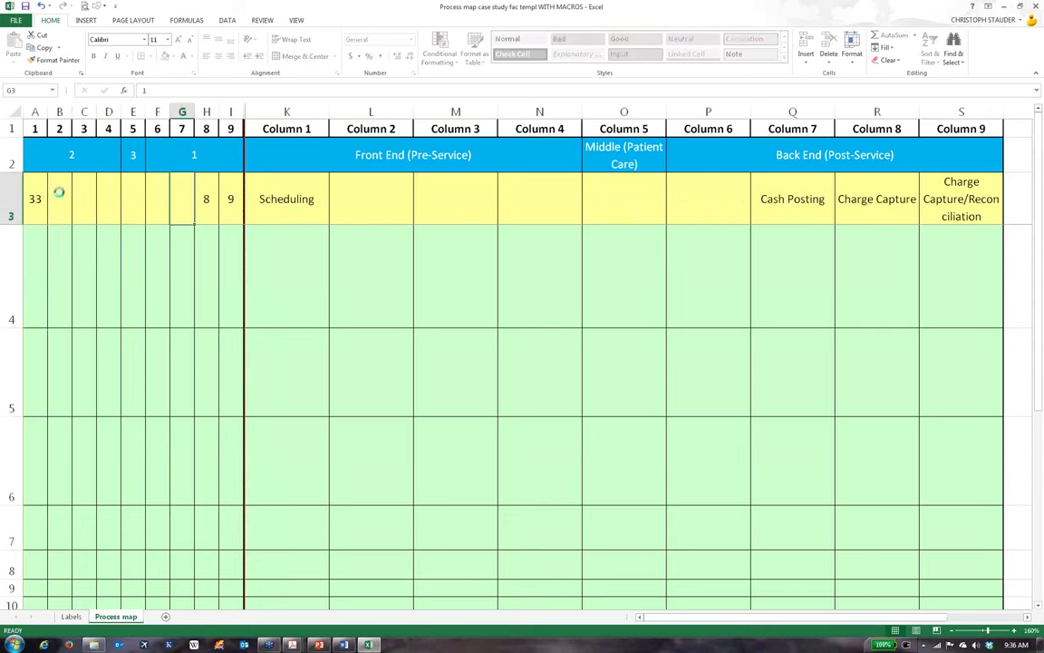
pyautogui.press('Right')
pyautogui.press('Delete')
pyautogui.press('Right')
pyautogui.press('Delete')
pyautogui.press('Right')
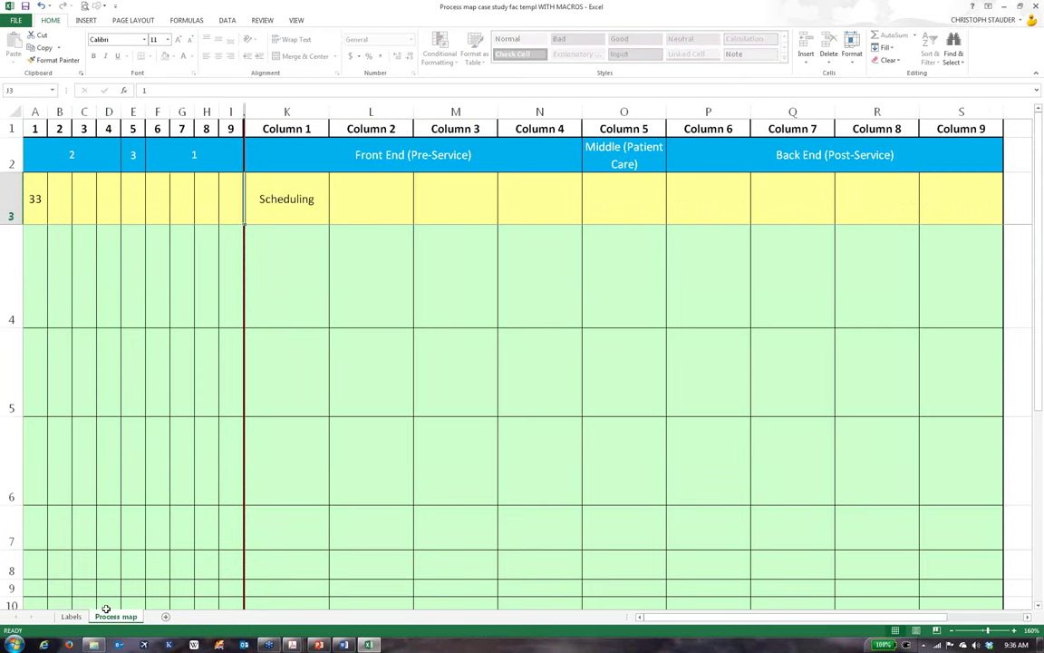
# Look up "Call patients" among the detailed processes on the Labels sheet and enter its number, 10, in cell A4 of the Process map
pyautogui.click(73, 618)
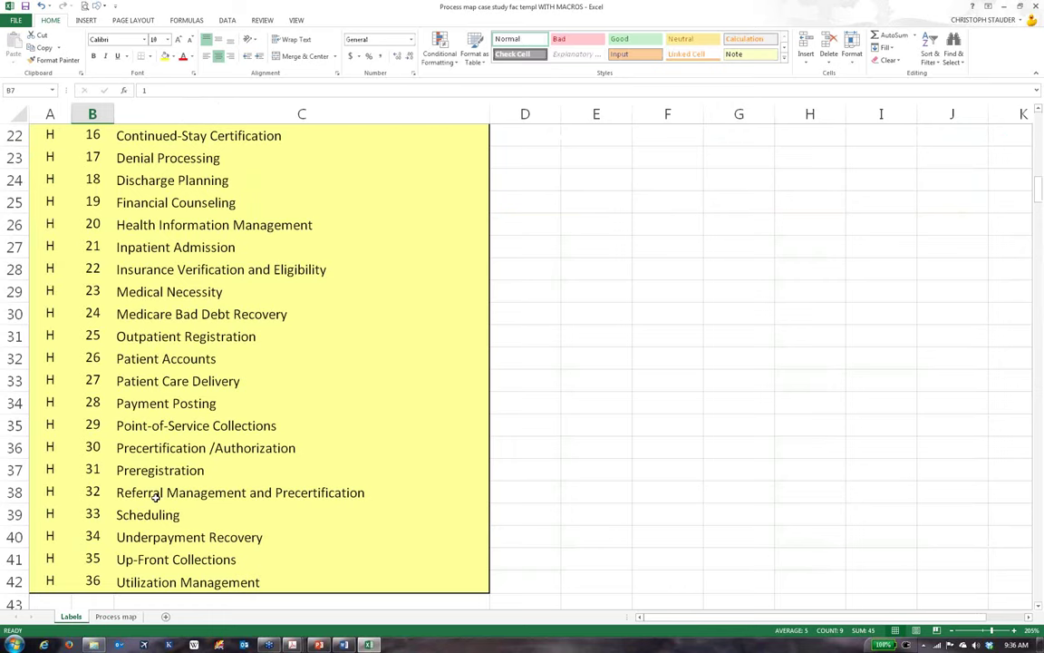
pyautogui.scroll(-2, 155, 496)
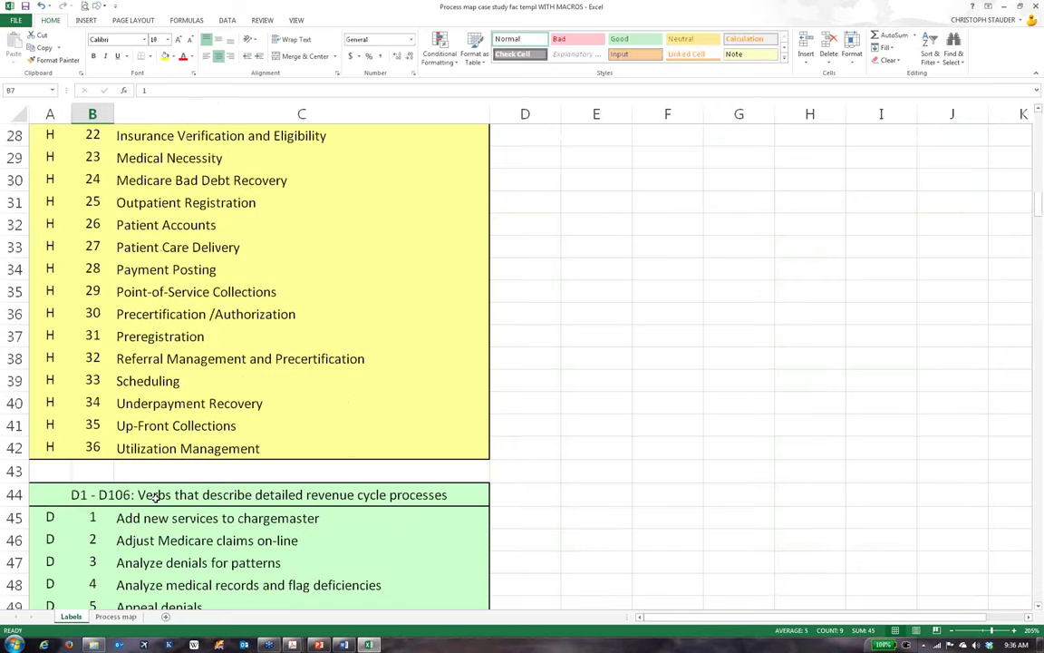
pyautogui.scroll(-3, 155, 496)
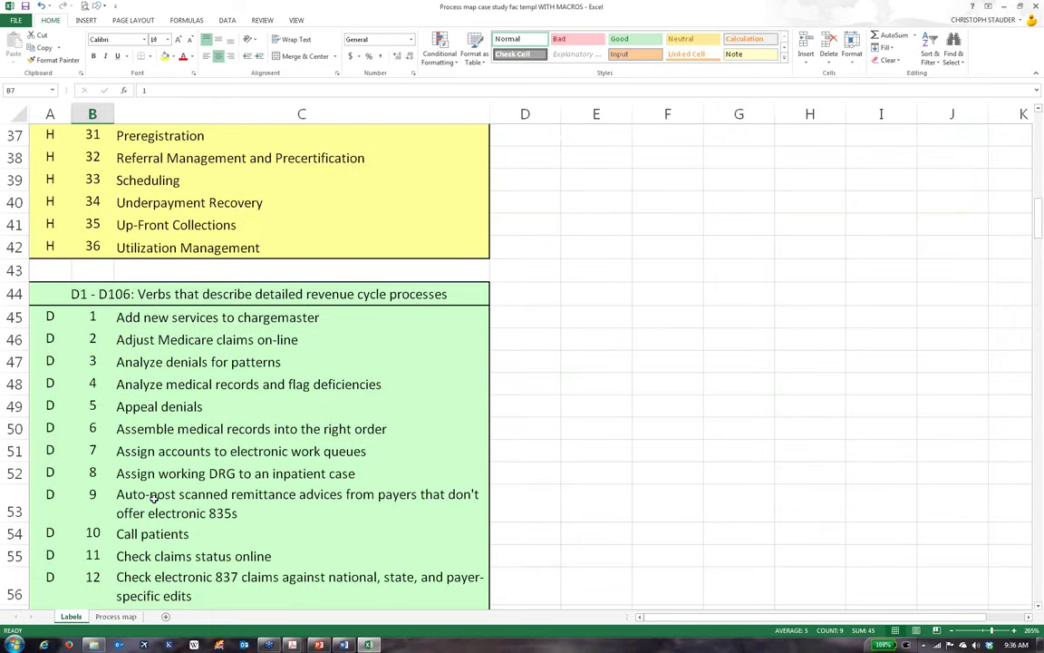
pyautogui.scroll(-1, 154, 497)
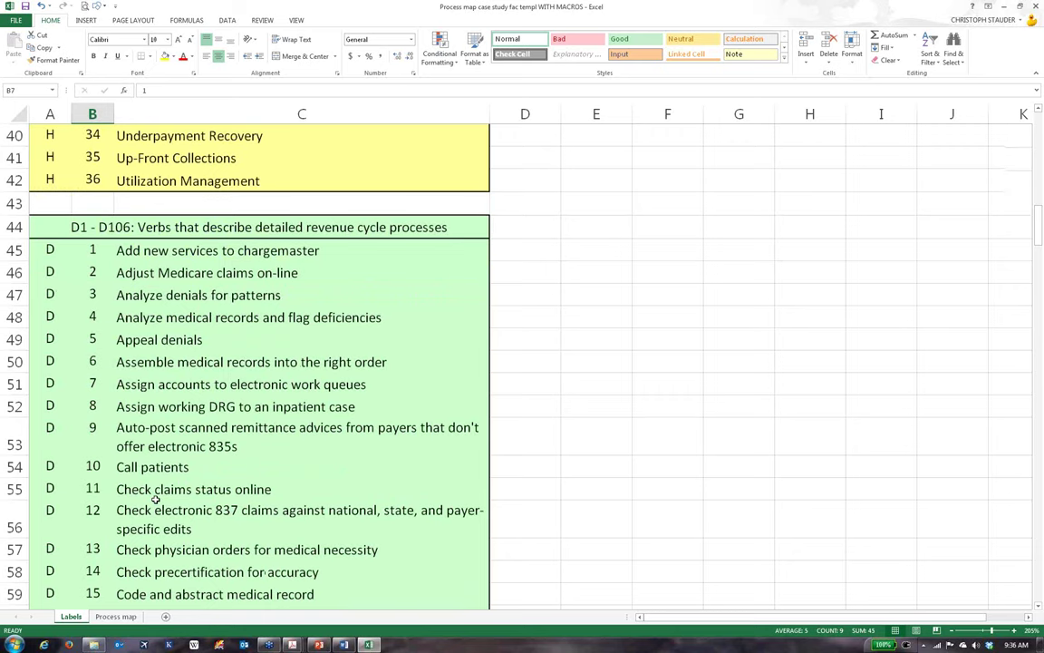
pyautogui.scroll(-1, 156, 500)
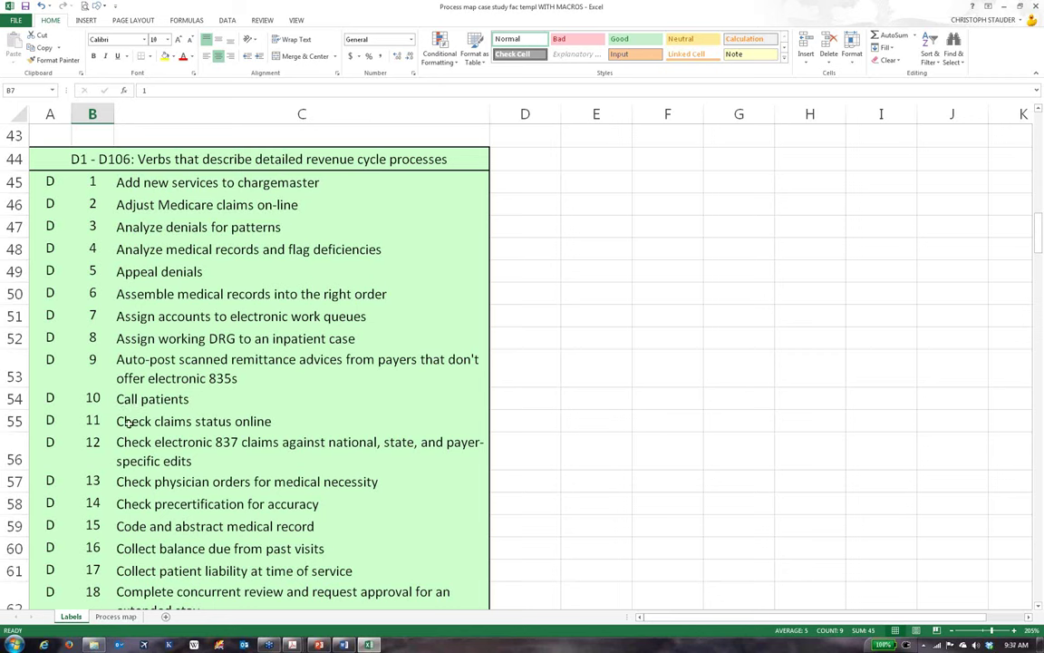
pyautogui.click(115, 617)
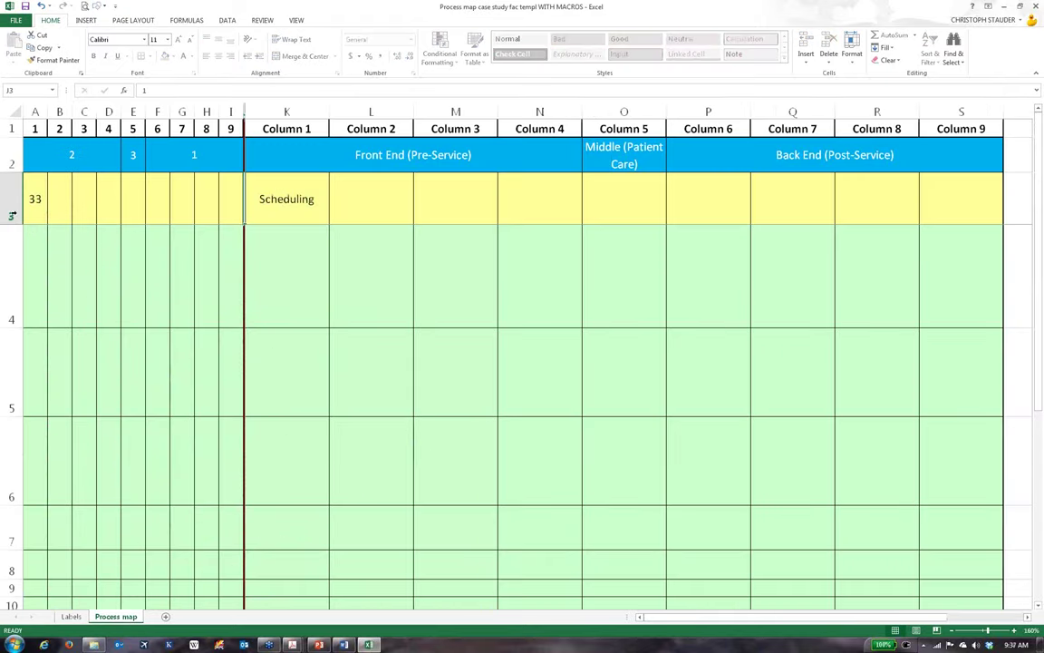
pyautogui.click(40, 253)
pyautogui.write('10')
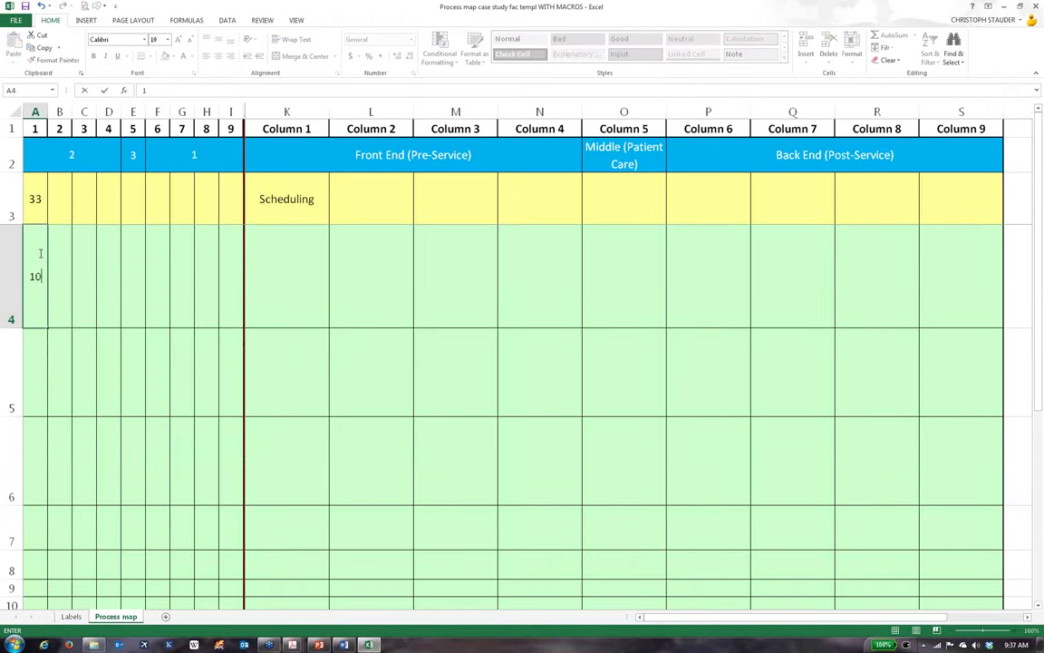
pyautogui.press('Return')
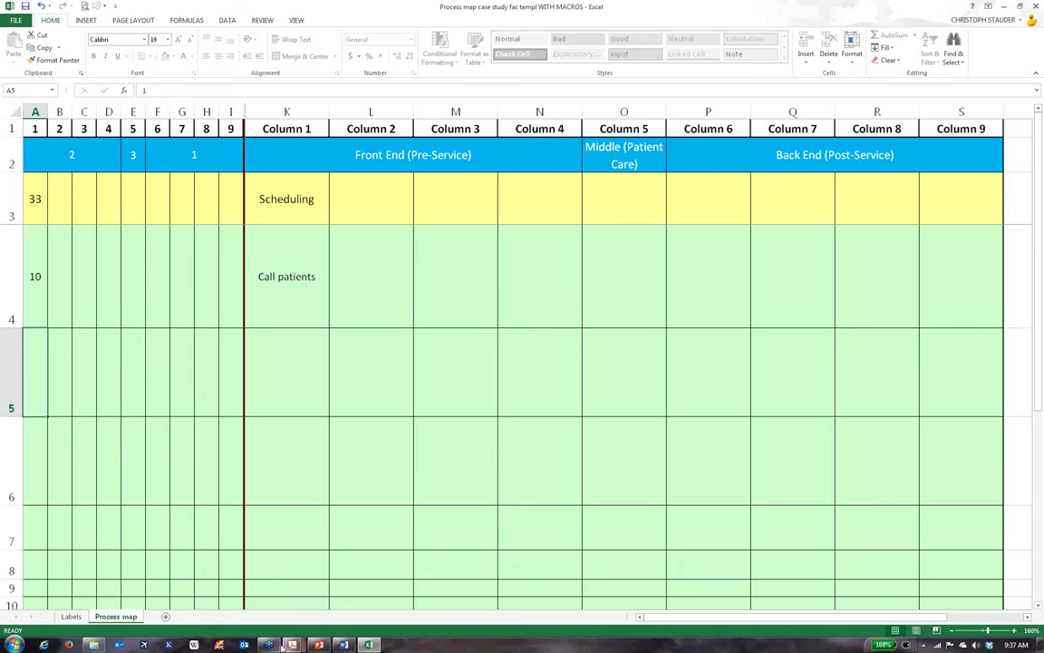
# Switch to Region 5+ practicum complete.pdf in Acrobat and view page 81 down through the Inpatient Prospective Payment System section
pyautogui.moveTo(295, 646)
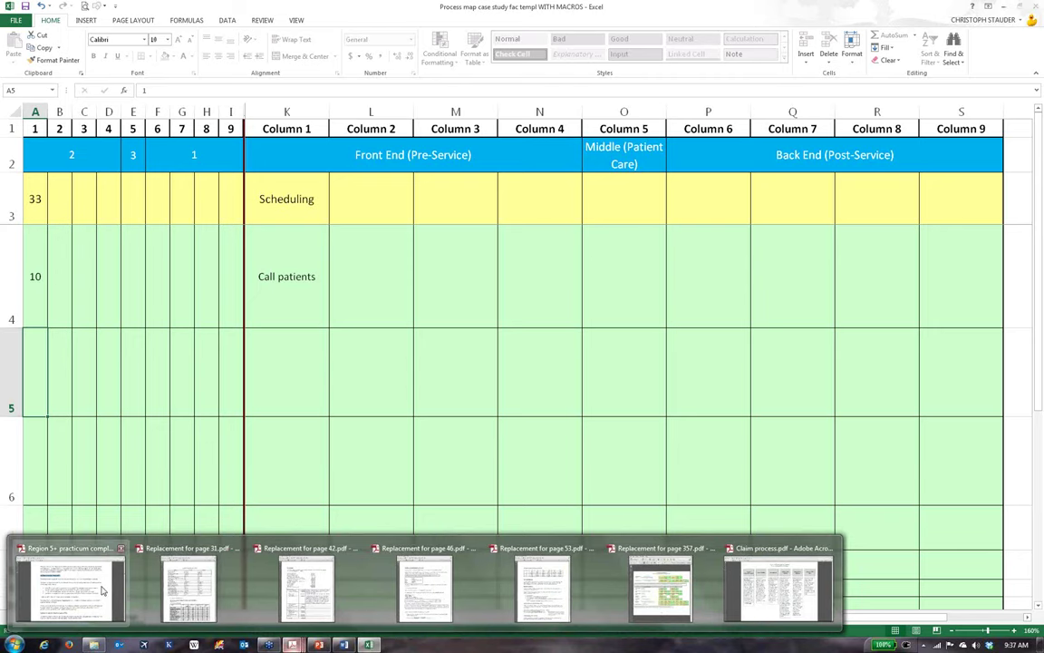
pyautogui.click(102, 590)
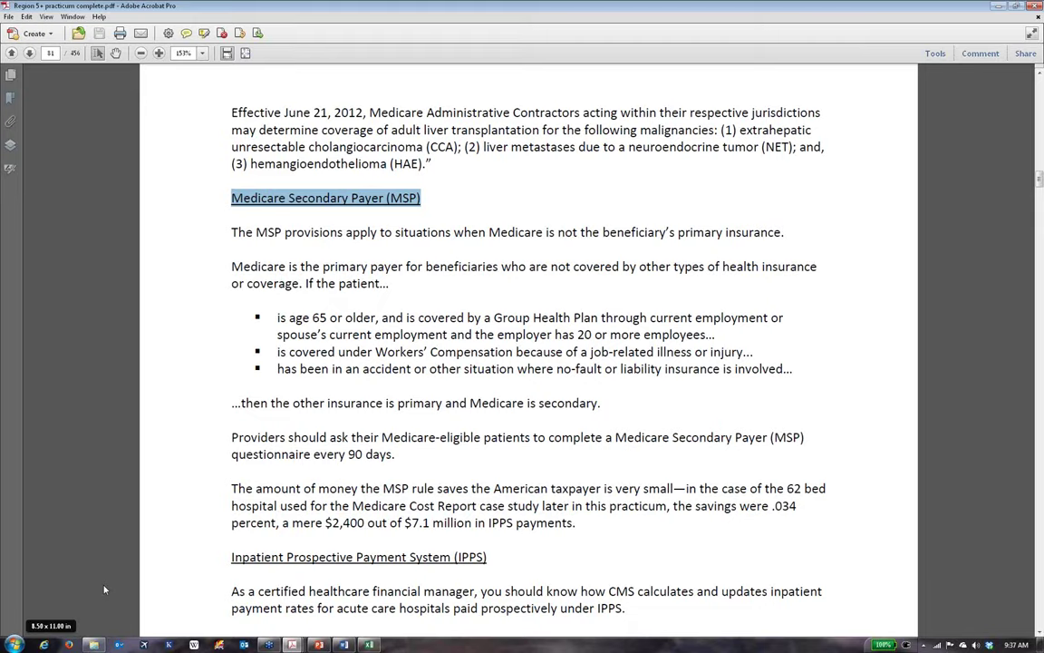
pyautogui.scroll(-5, 420, 571)
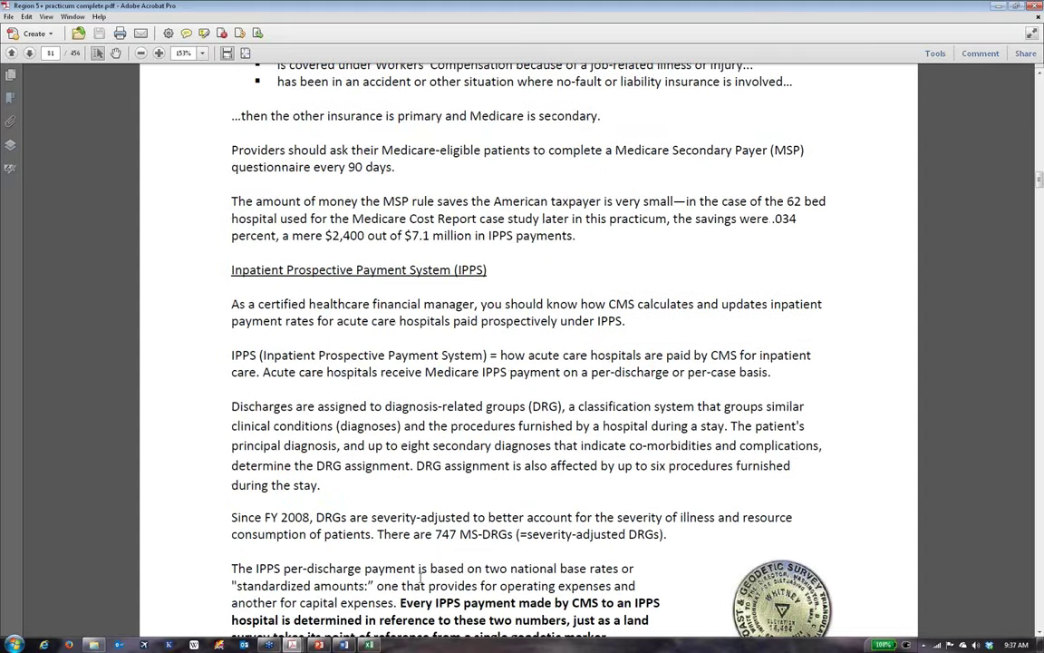
pyautogui.scroll(-2, 420, 571)
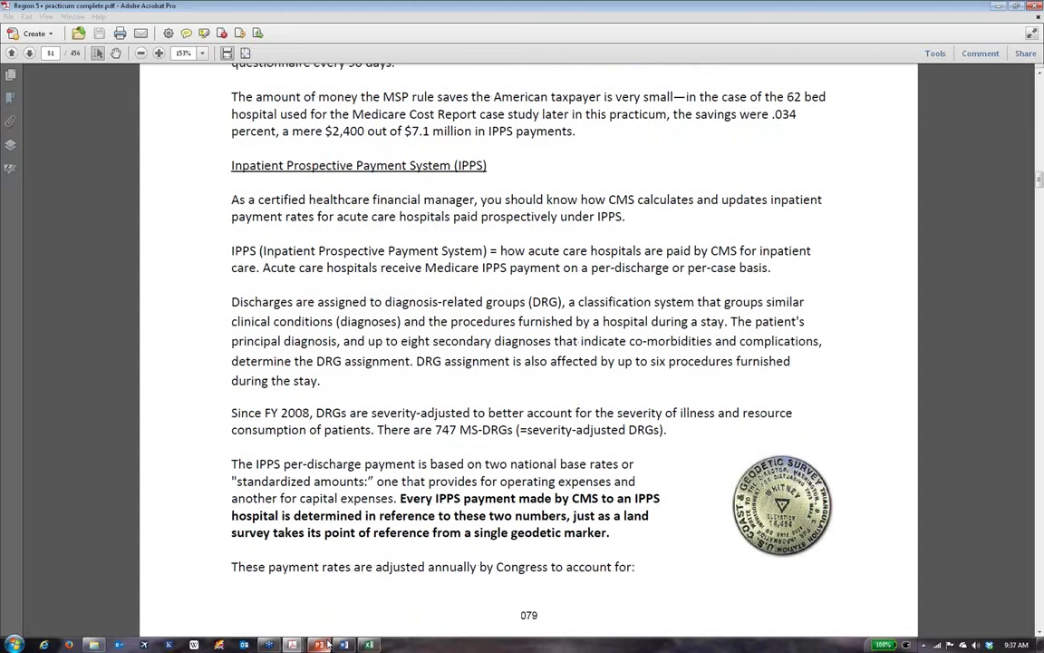